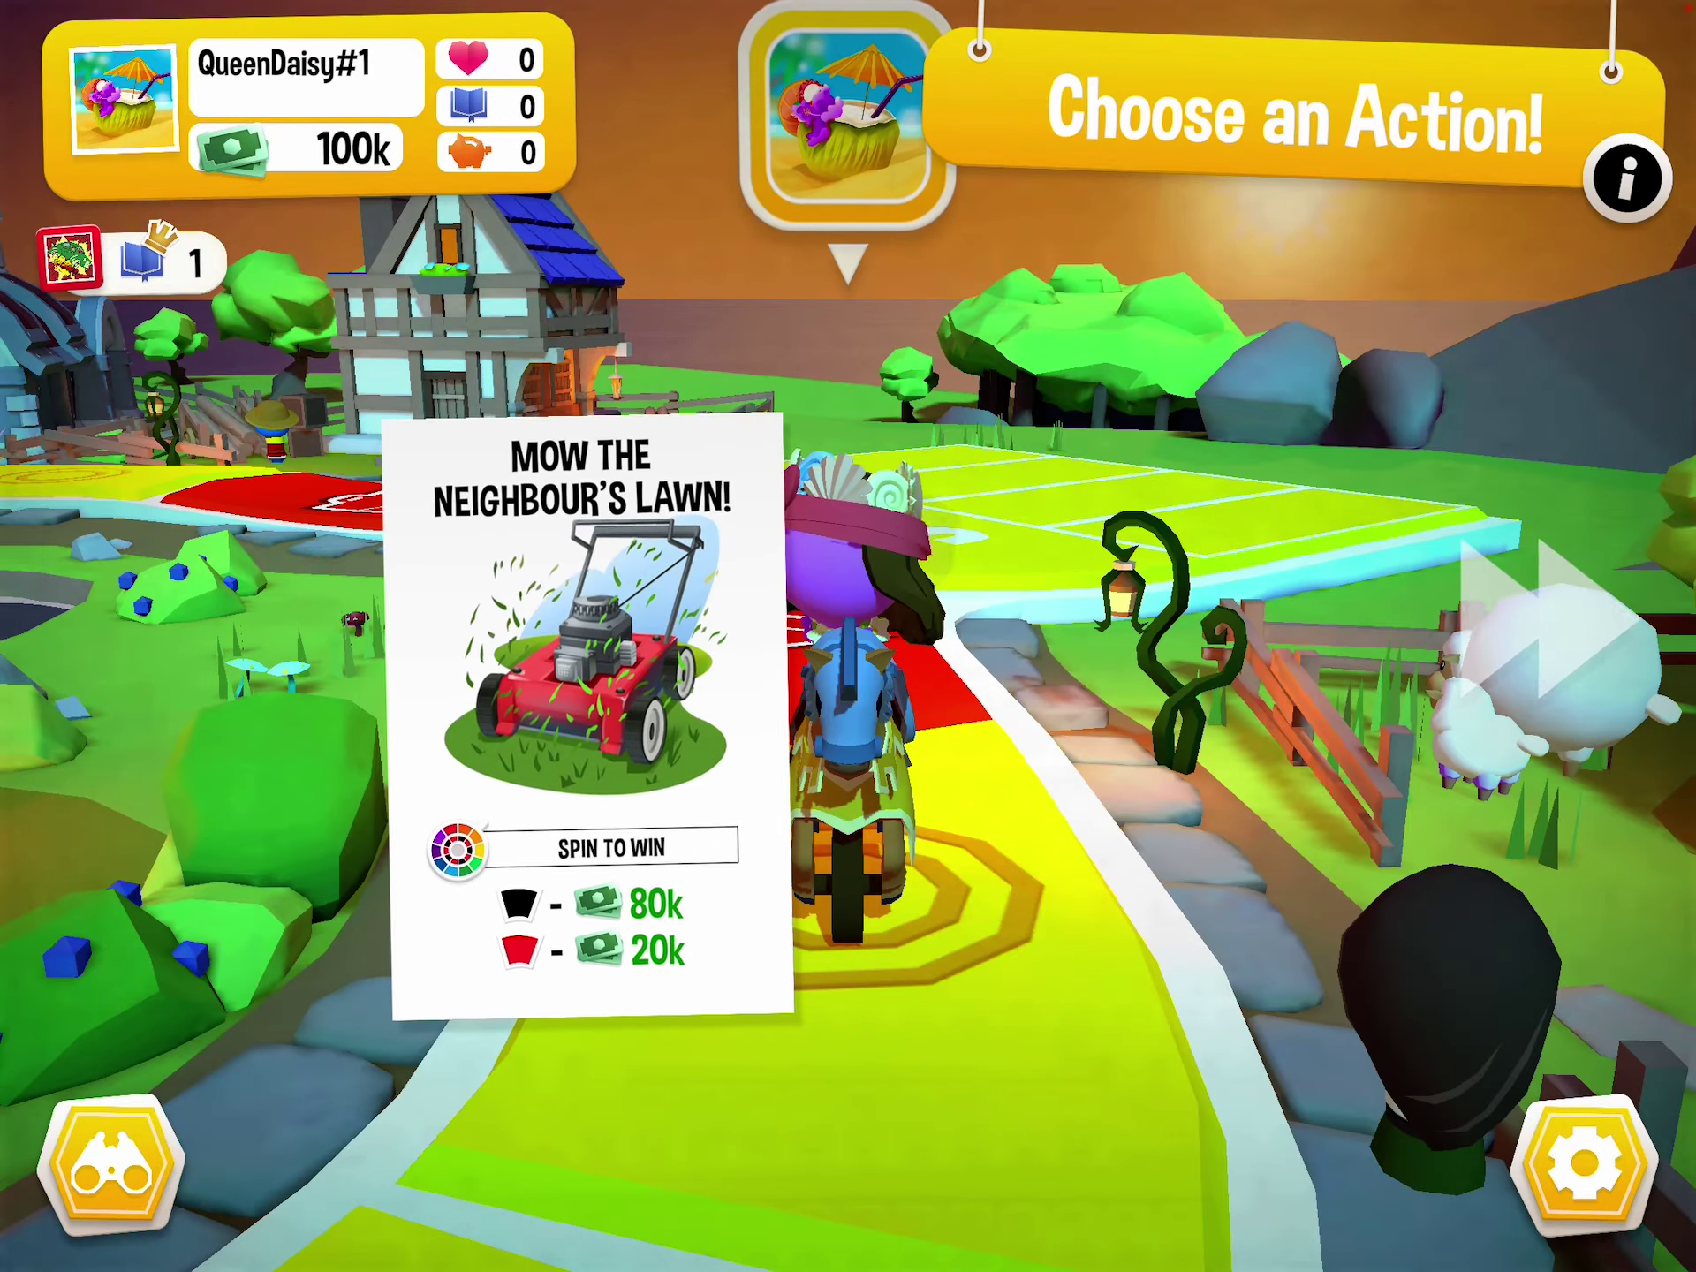
Step: Take the Mow the Neighbour's Lawn action and spin for its payout
left_click(597, 715)
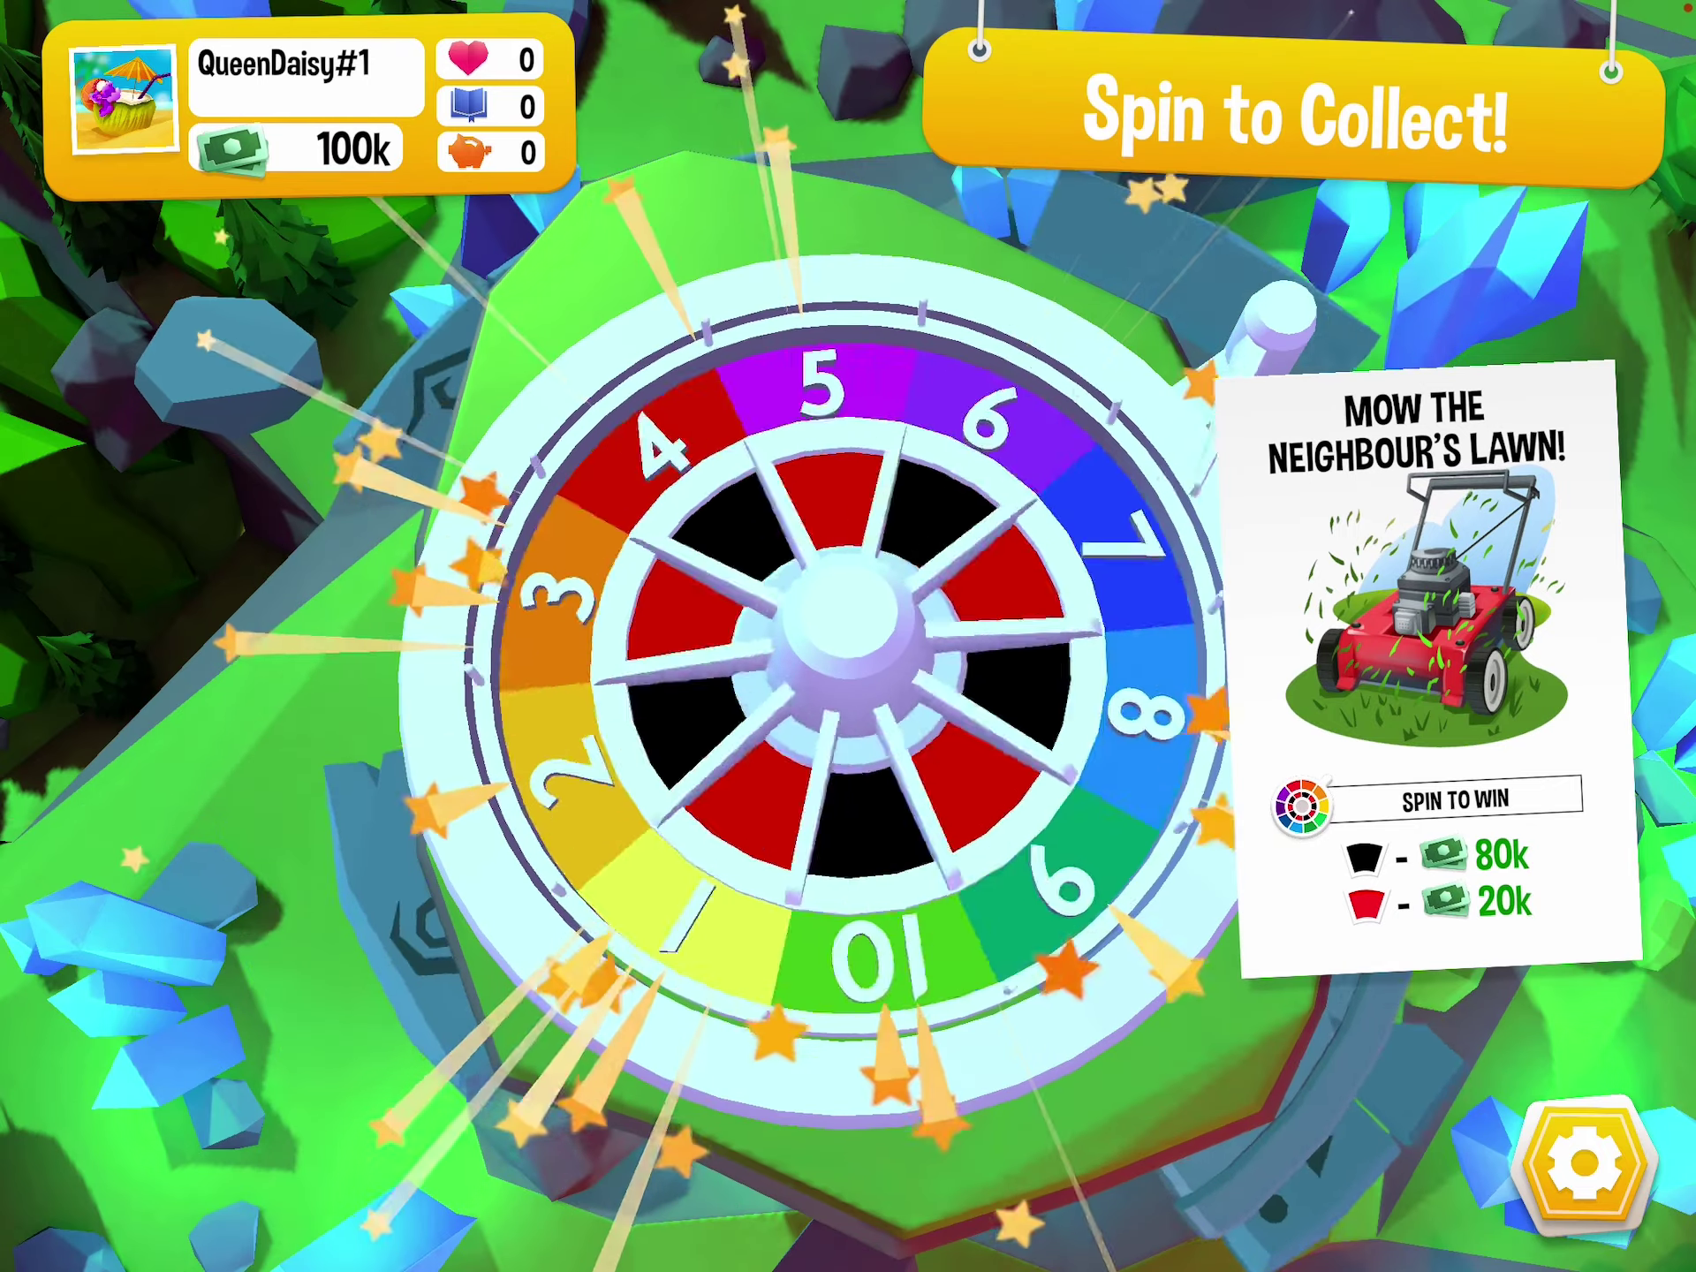
left_click(848, 623)
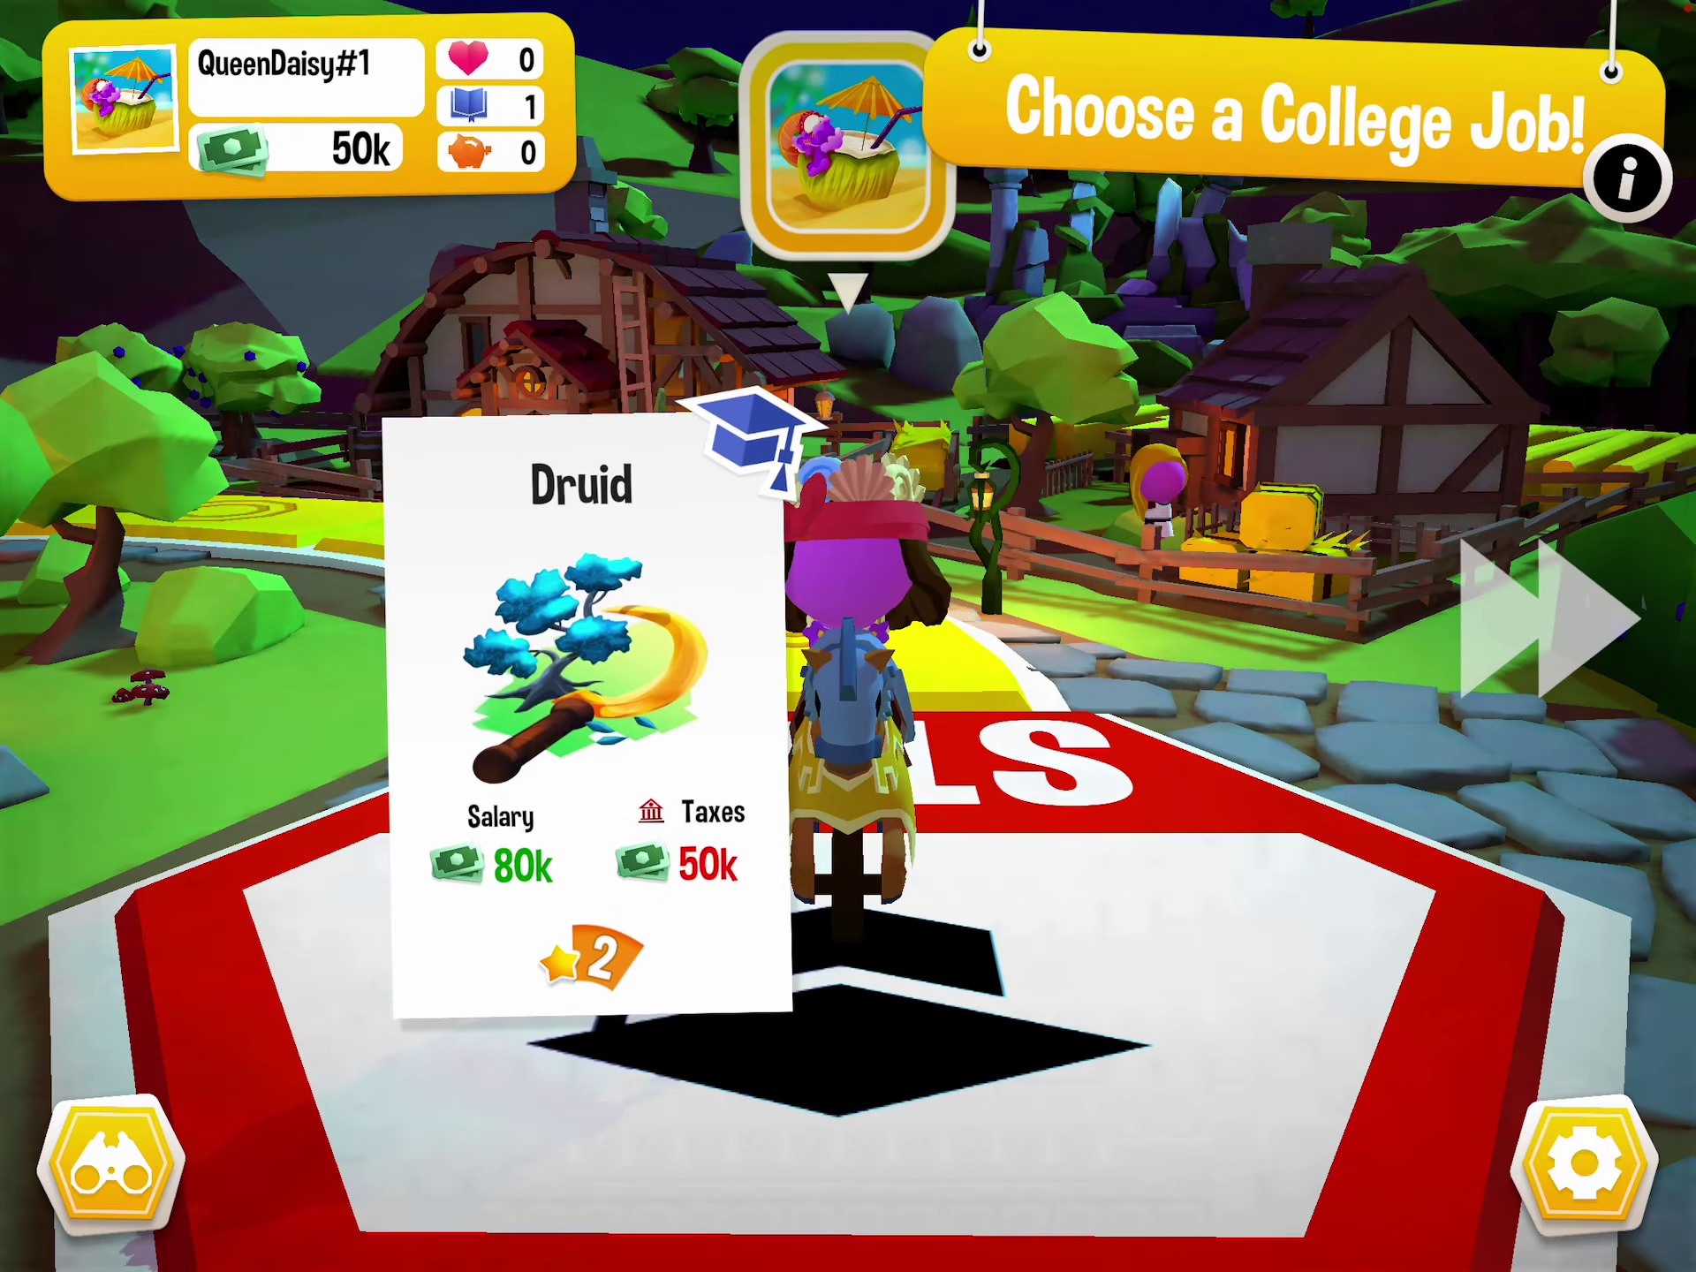
Step: Choose Blacksmith as QueenDaisy#1's college job
left_click(1174, 662)
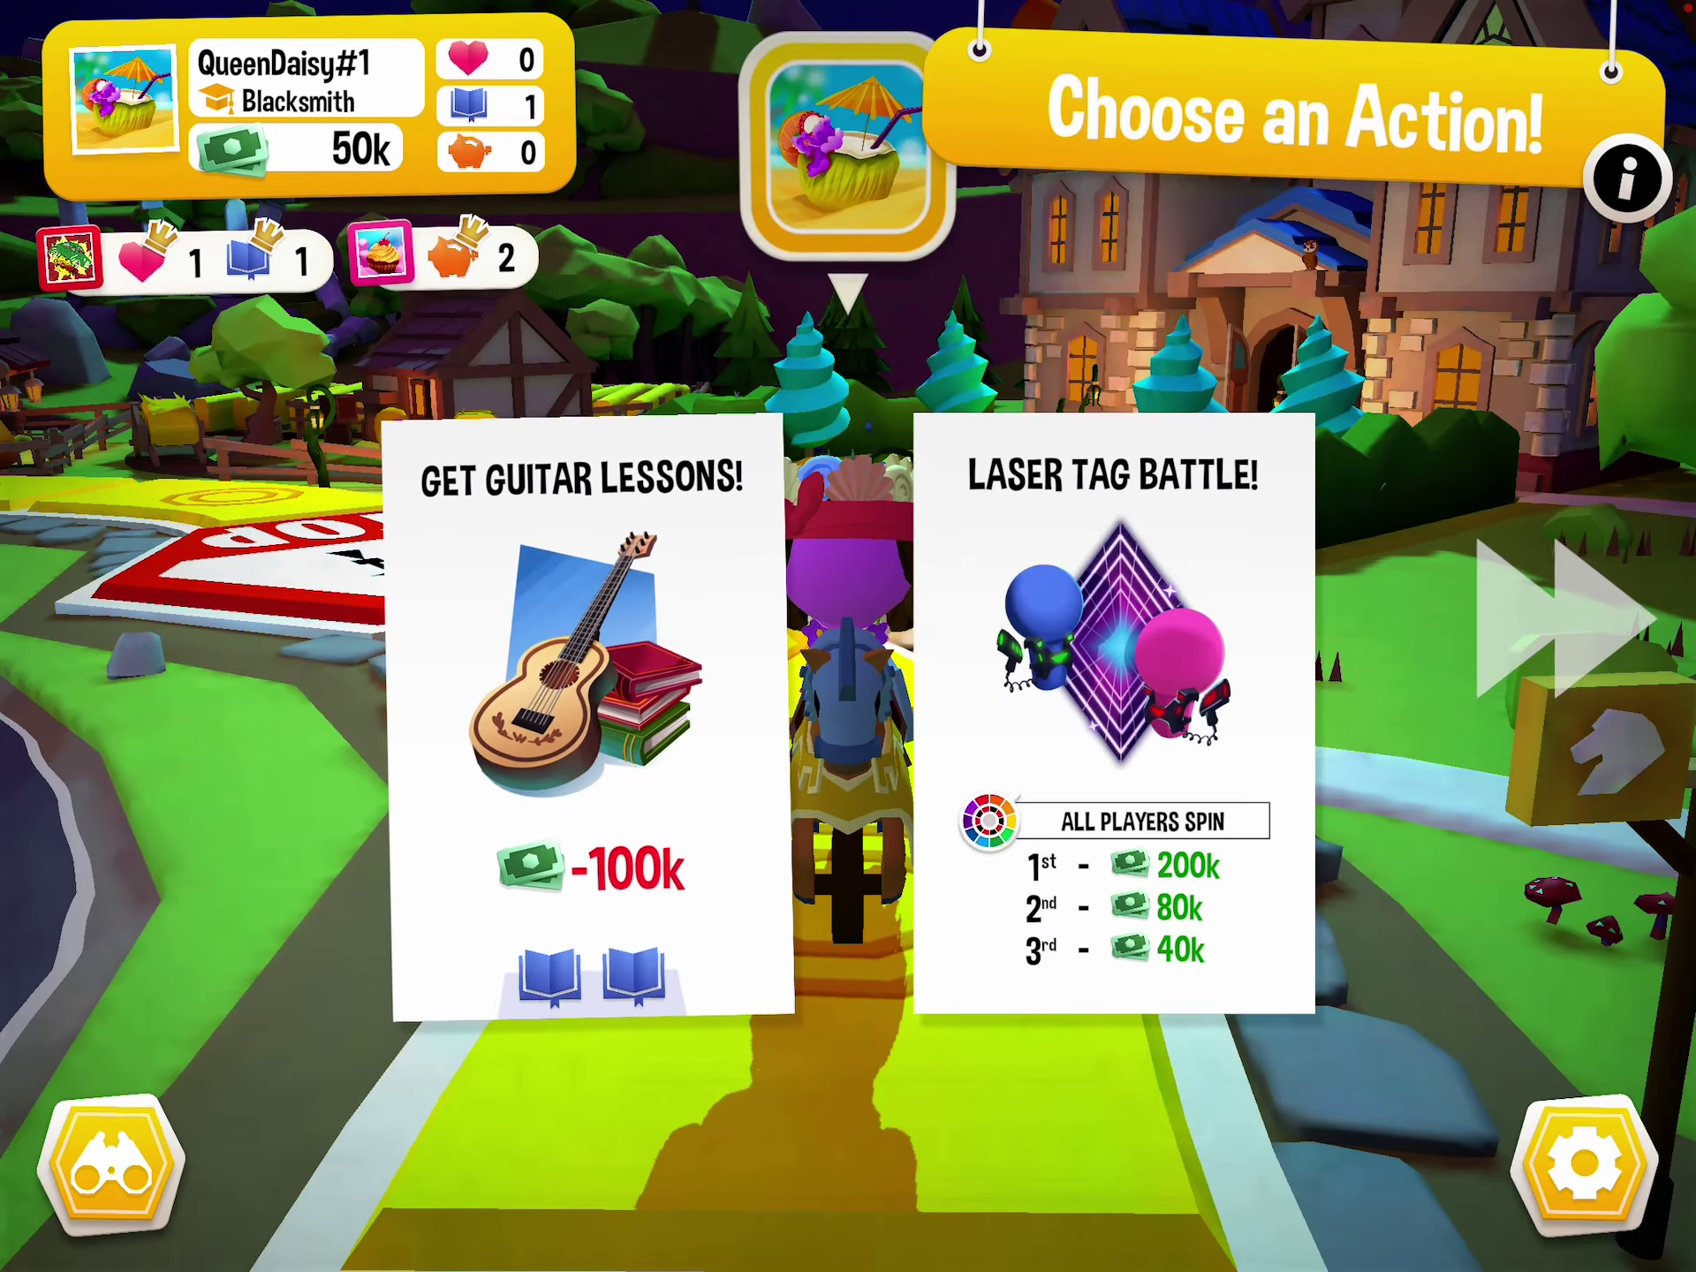
Step: Choose the Laser Tag Battle action over Get Guitar Lessons
left_click(1117, 663)
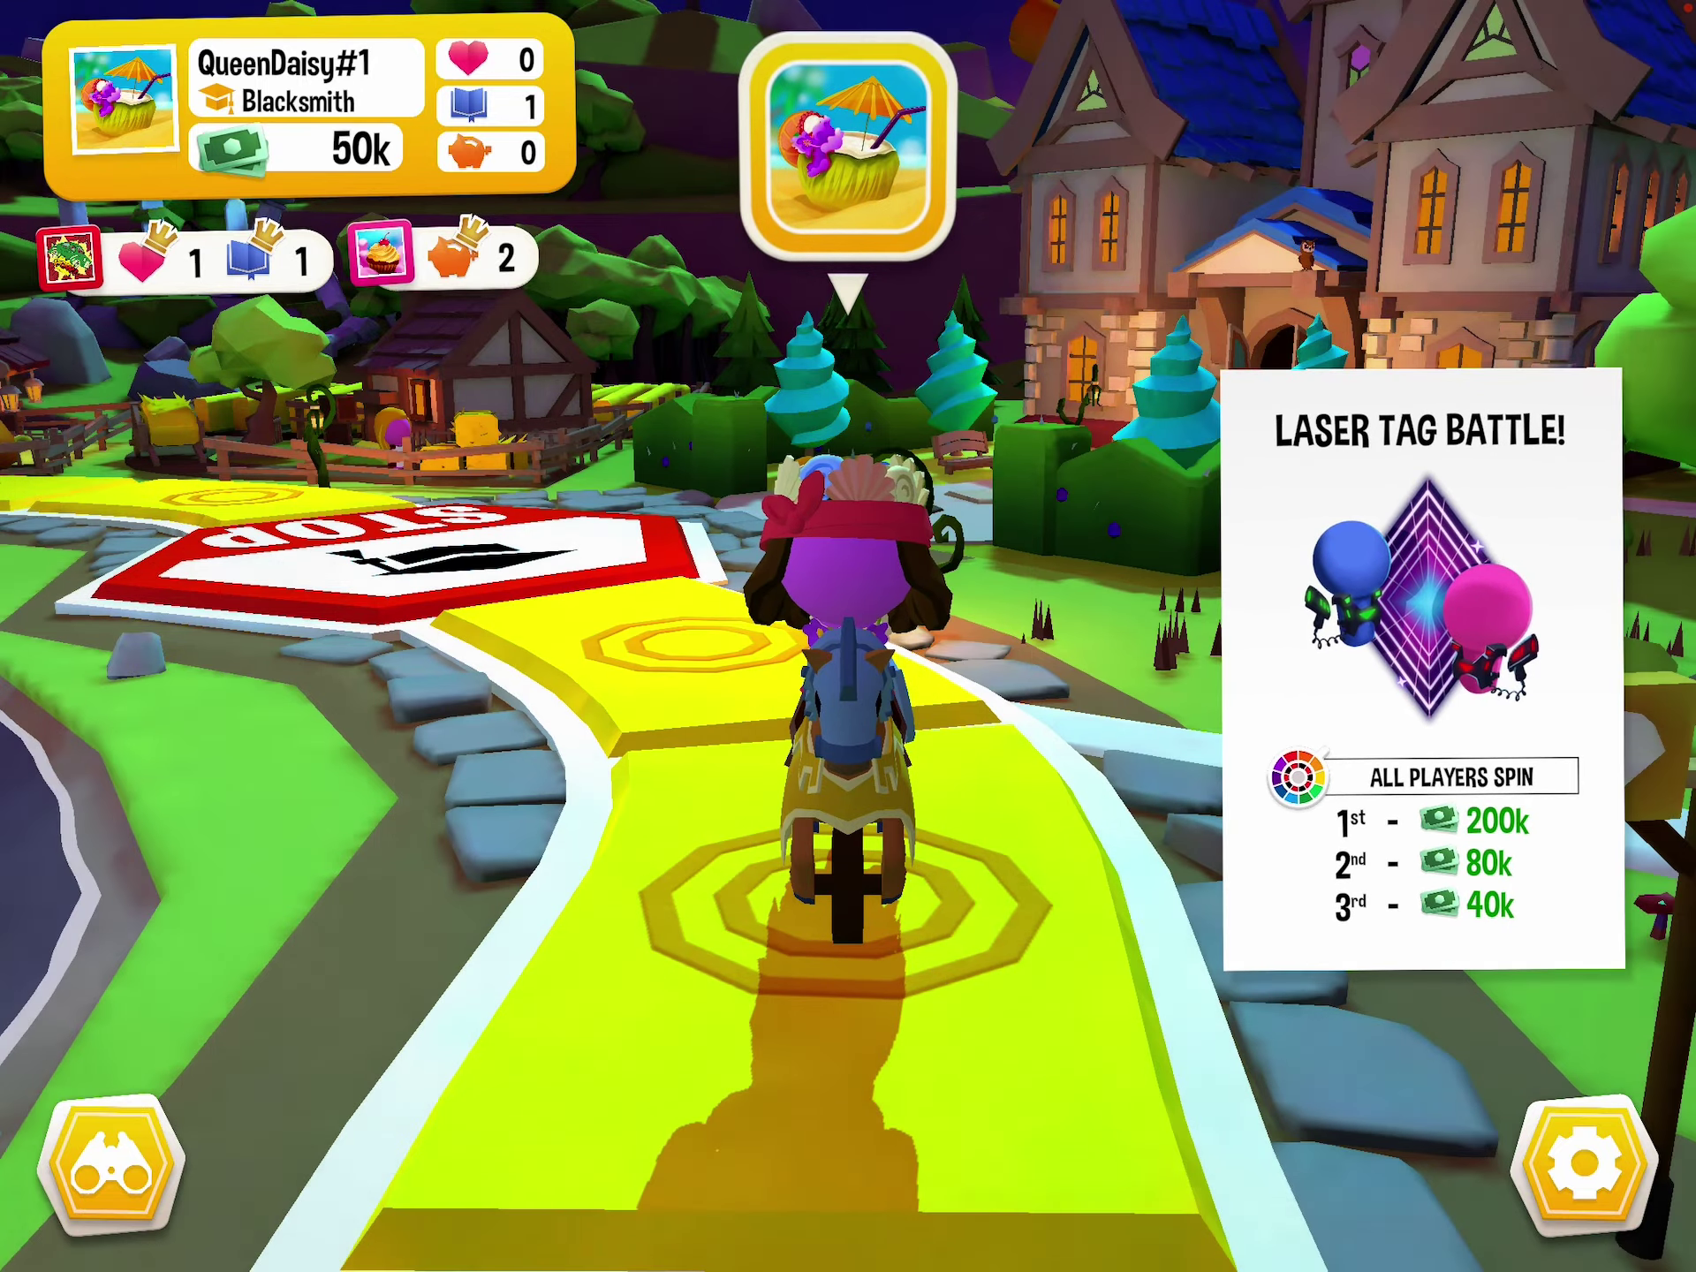